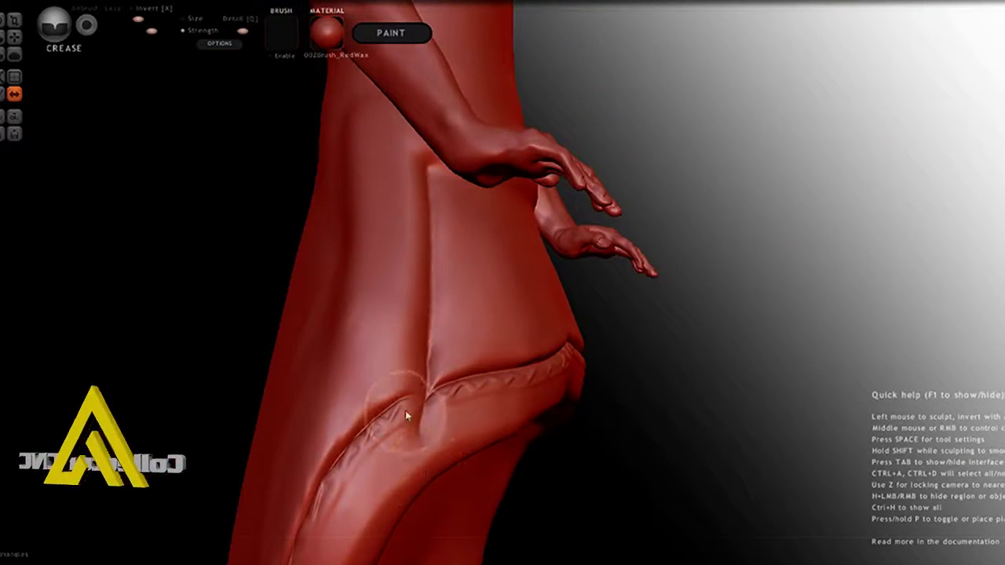
Orbit out to view the whole red-wax figure down to its flared skirt hem
{"action": "middle_click_drag", "start_coordinate": [384, 435], "coordinate": [475, 308]}
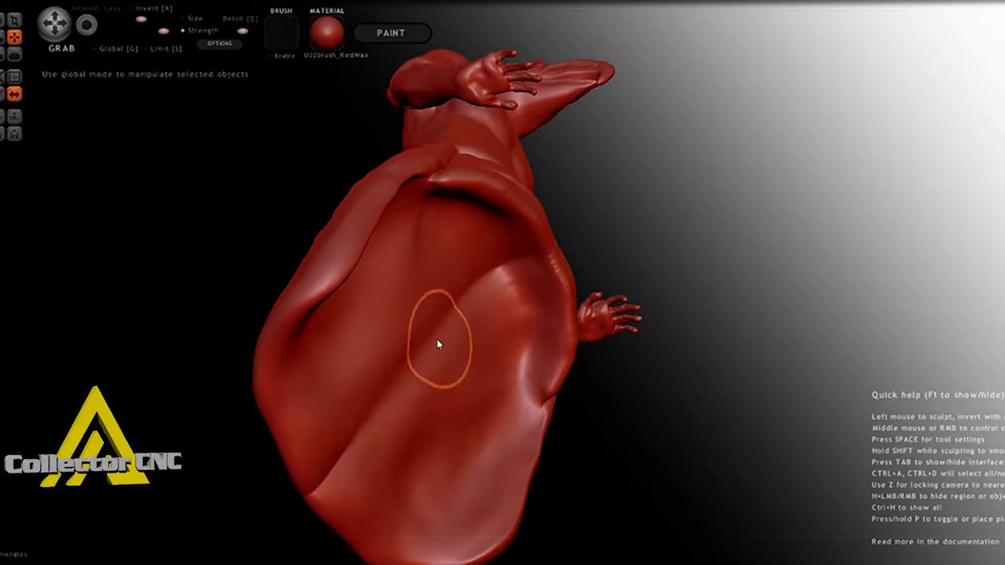
Switch to the Draw brush to build up the rounded fold detail
{"action": "key", "text": "d"}
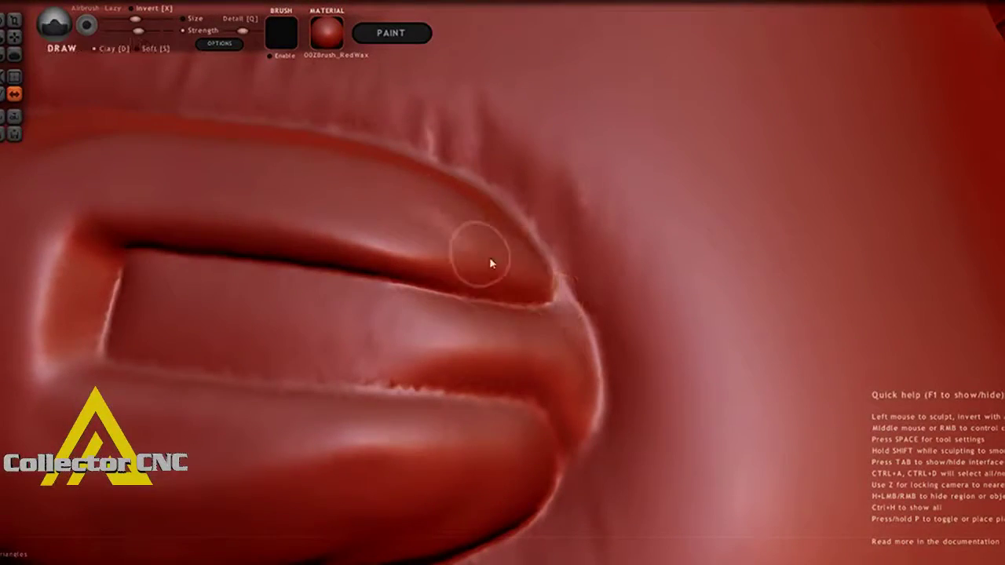
Smooth the rounded sash fold with Flatten and reshape its tip, then return to Draw
{"action": "mouse_move", "coordinate": [196, 291]}
{"action": "left_mouse_down"}
{"action": "mouse_move", "coordinate": [516, 337]}
{"action": "mouse_move", "coordinate": [141, 303]}
{"action": "mouse_move", "coordinate": [288, 365]}
{"action": "left_mouse_up"}
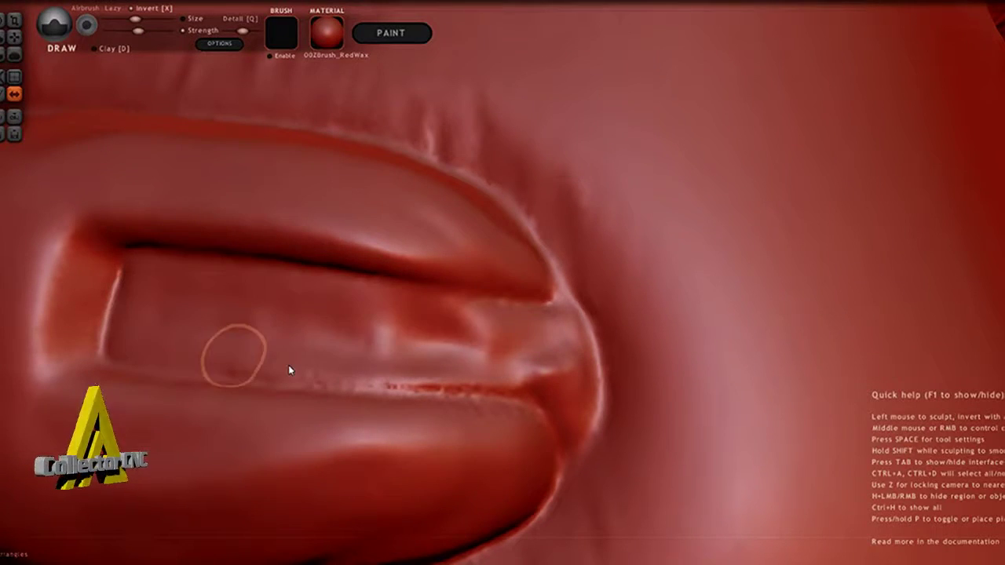
{"action": "key", "text": "f"}
{"action": "left_click_drag", "start_coordinate": [493, 347], "coordinate": [556, 381]}
{"action": "key", "text": "d"}
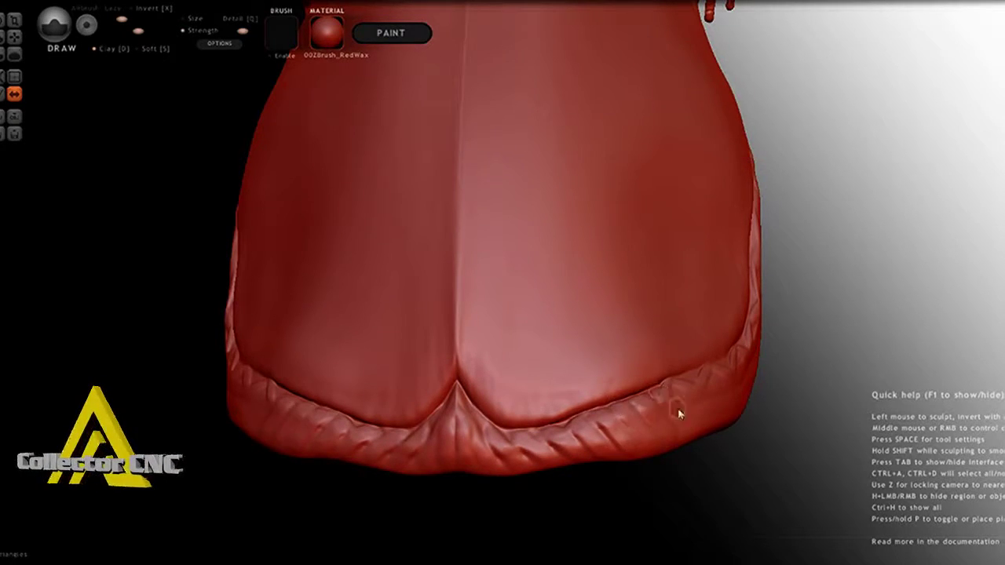
Sculpt a column of eight Draw-brush ribs up the skirt's left side panel
{"action": "right_click_drag", "start_coordinate": [679, 414], "coordinate": [636, 431]}
{"action": "right_click_drag", "start_coordinate": [712, 433], "coordinate": [717, 446]}
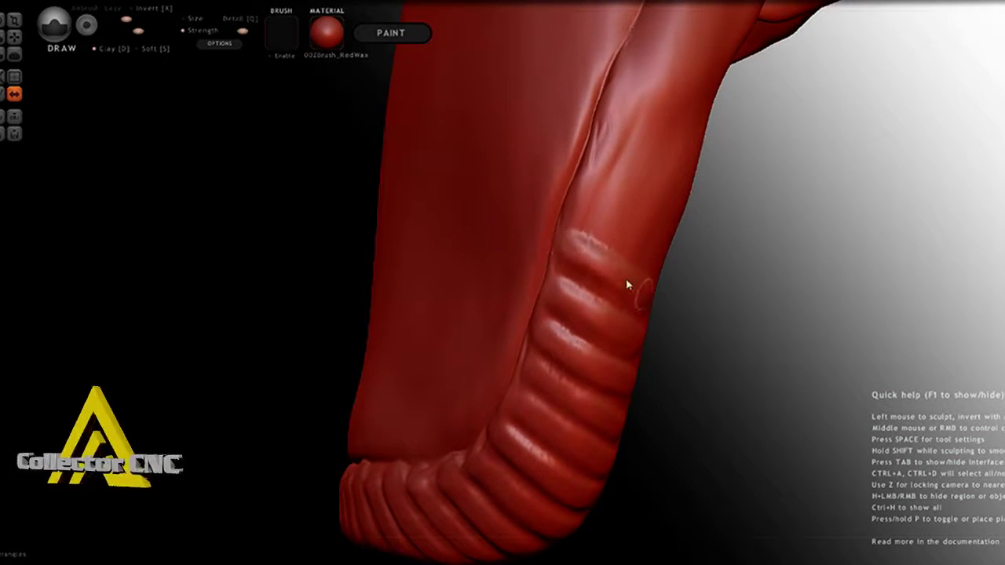
{"action": "middle_click_drag", "start_coordinate": [629, 285], "coordinate": [661, 280]}
{"action": "middle_click_drag", "start_coordinate": [628, 220], "coordinate": [456, 315]}
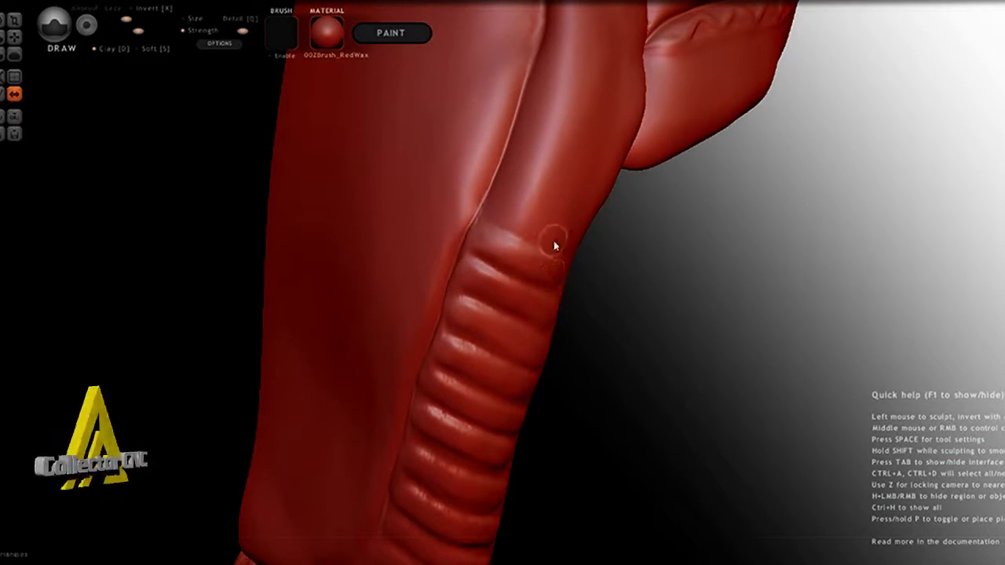
{"action": "middle_click_drag", "start_coordinate": [555, 202], "coordinate": [525, 336]}
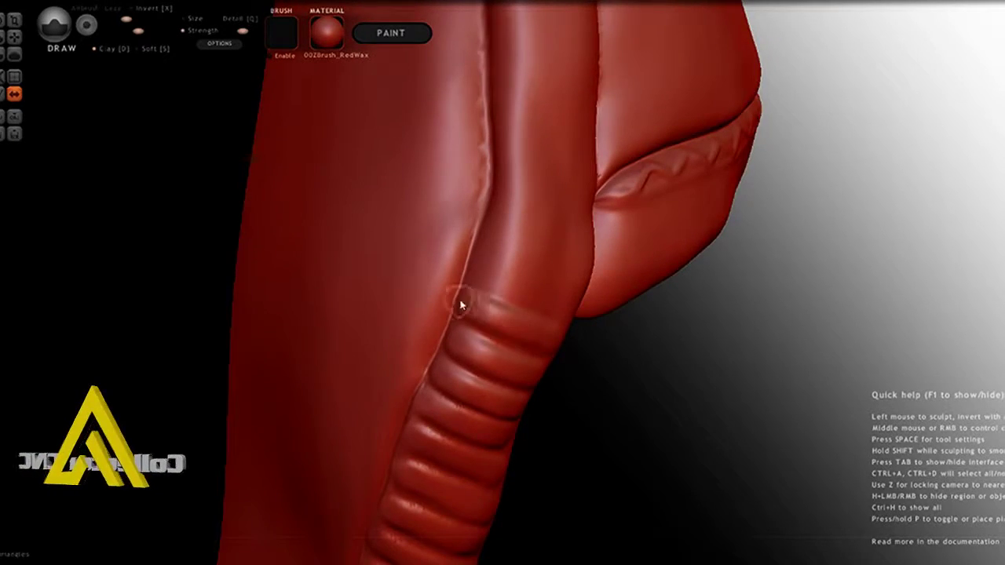
{"action": "middle_click_drag", "start_coordinate": [490, 236], "coordinate": [531, 355]}
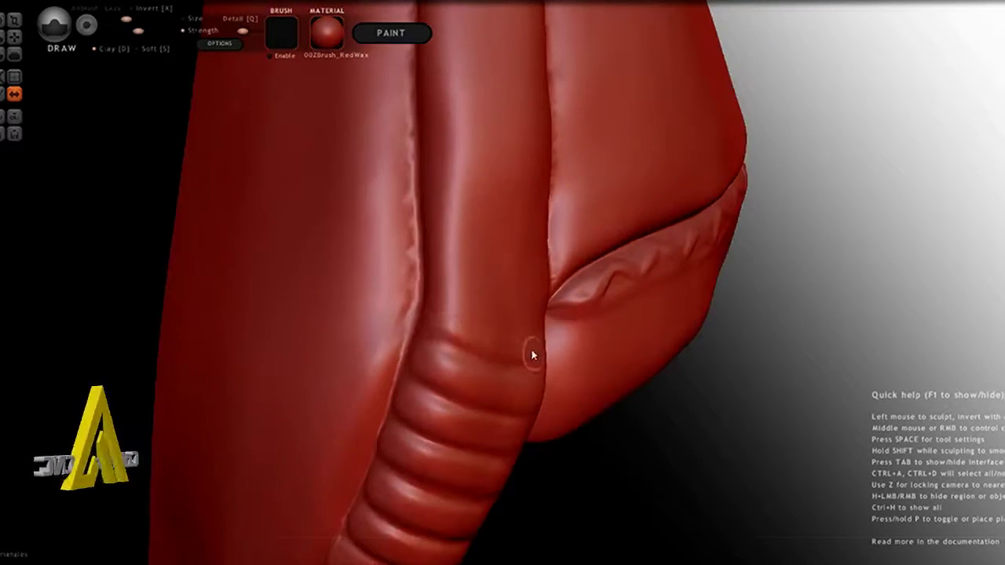
{"action": "middle_click_drag", "start_coordinate": [459, 283], "coordinate": [515, 305]}
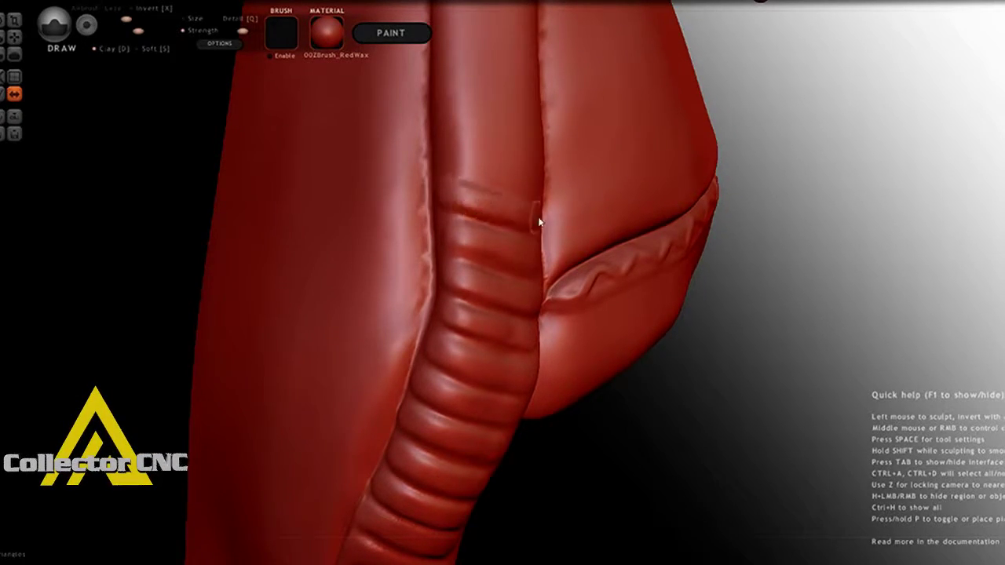
{"action": "middle_click_drag", "start_coordinate": [538, 223], "coordinate": [490, 383]}
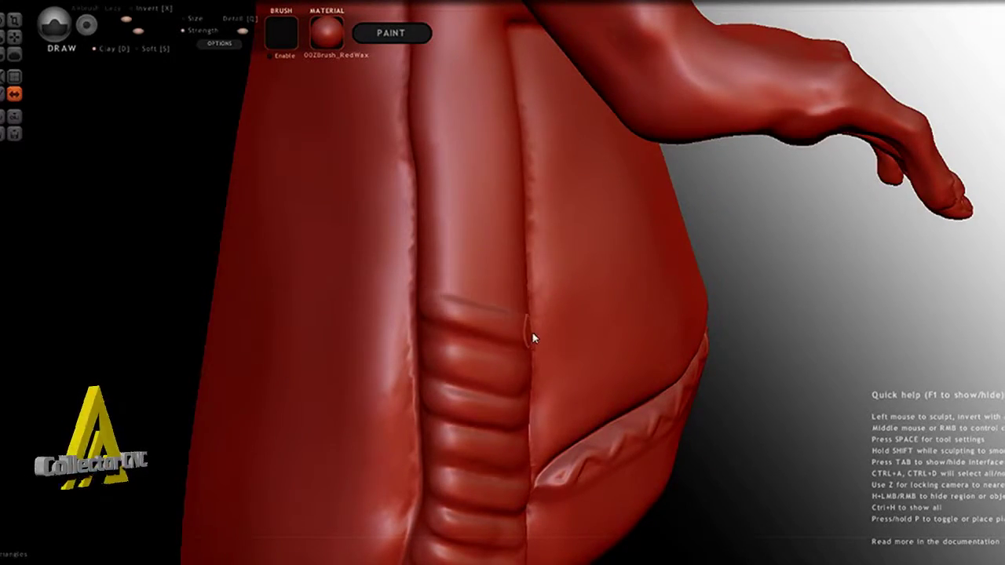
{"action": "middle_click_drag", "start_coordinate": [432, 241], "coordinate": [423, 359]}
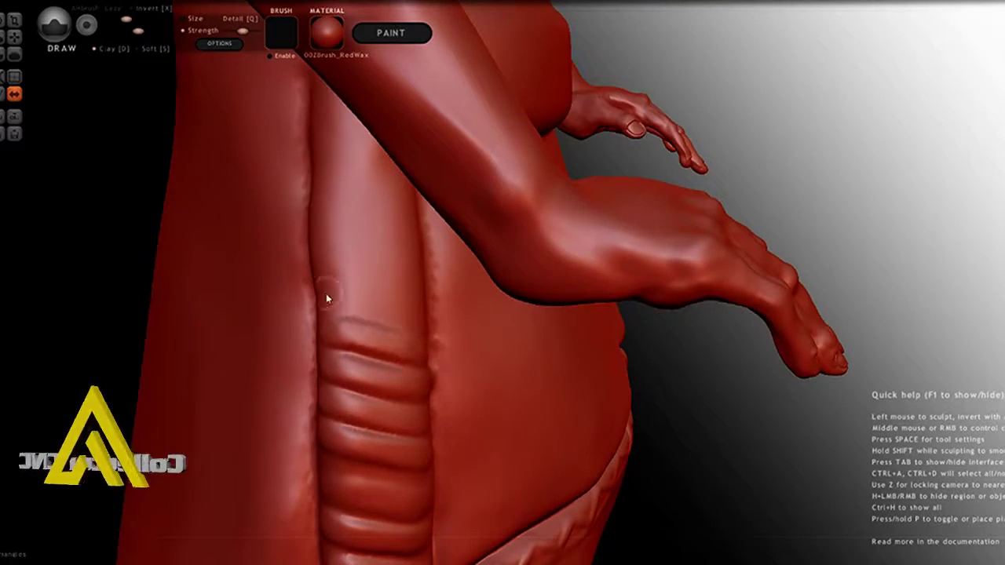
{"action": "mouse_move", "coordinate": [386, 250]}
{"action": "middle_mouse_down"}
{"action": "mouse_move", "coordinate": [410, 289]}
{"action": "mouse_move", "coordinate": [429, 236]}
{"action": "middle_mouse_up"}
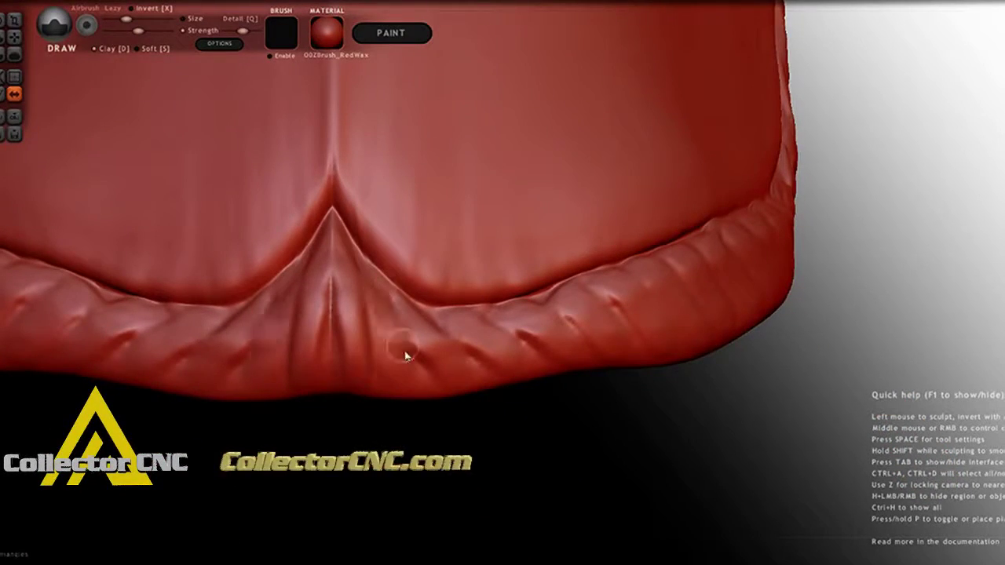
{"action": "key", "text": "c"}
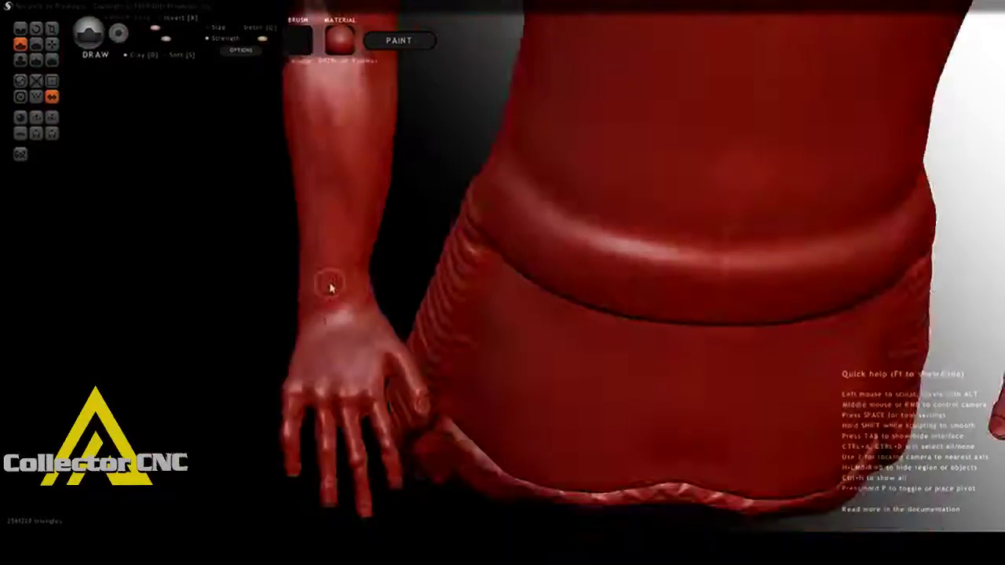
Mask the watch face and strap on one wrist and a strap band on the other arm
{"action": "left_click_drag", "start_coordinate": [392, 225], "coordinate": [365, 231]}
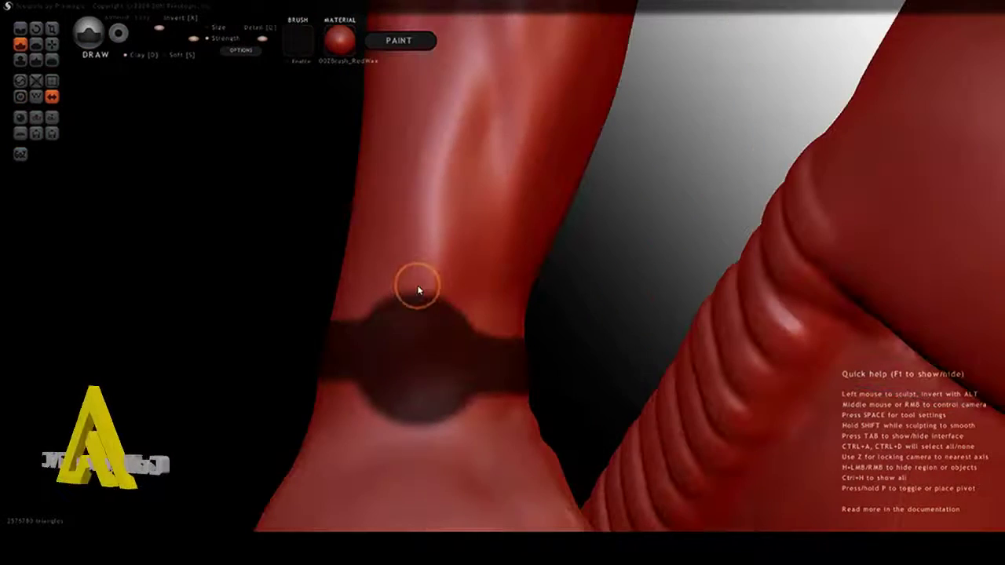
{"action": "left_click_drag", "start_coordinate": [417, 291], "coordinate": [419, 199]}
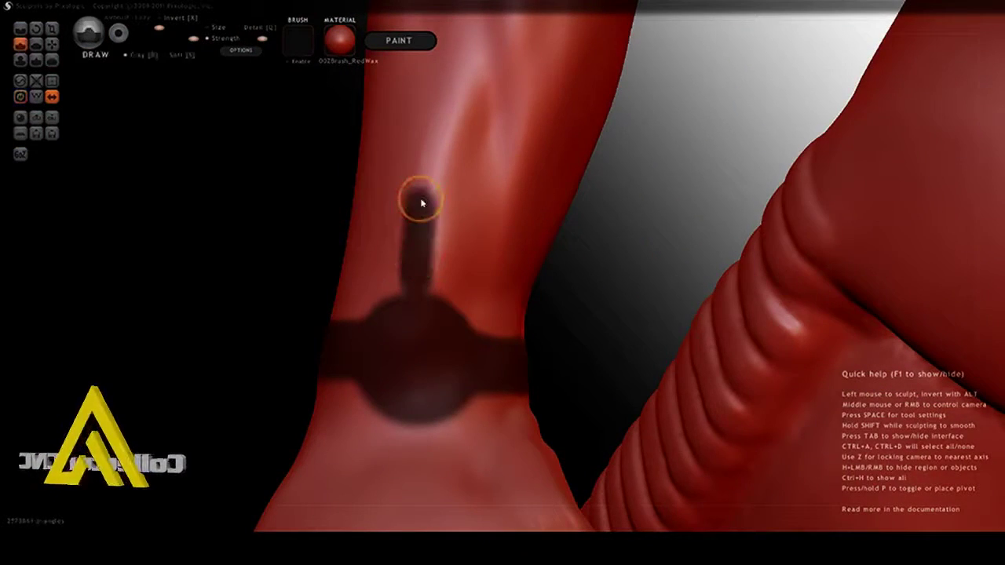
{"action": "mouse_move", "coordinate": [423, 390]}
{"action": "left_mouse_down"}
{"action": "mouse_move", "coordinate": [427, 219]}
{"action": "mouse_move", "coordinate": [419, 212]}
{"action": "left_mouse_up"}
{"action": "left_click_drag", "start_coordinate": [572, 215], "coordinate": [328, 101]}
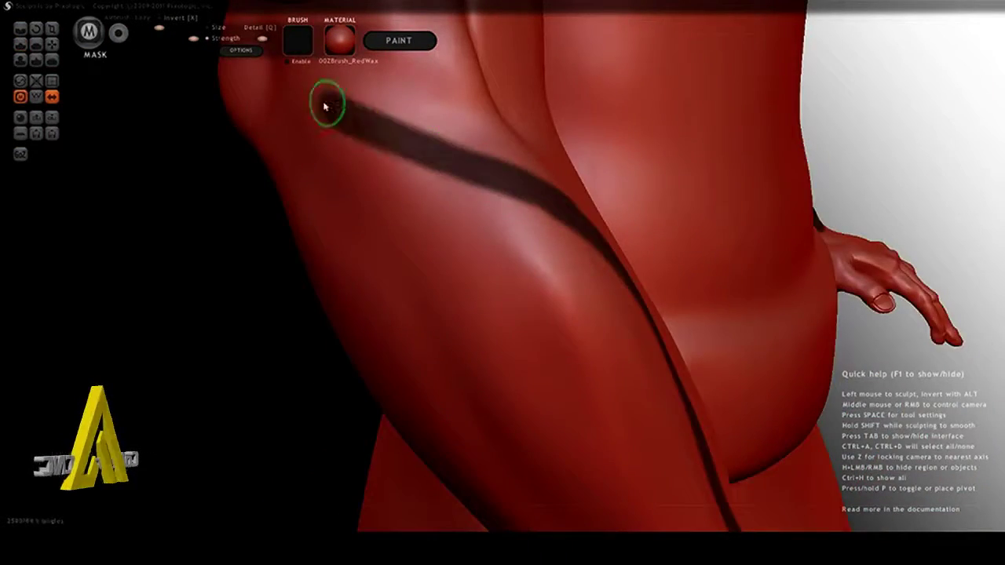
{"action": "mouse_move", "coordinate": [668, 180]}
{"action": "left_mouse_down"}
{"action": "mouse_move", "coordinate": [711, 160]}
{"action": "mouse_move", "coordinate": [662, 186]}
{"action": "left_mouse_up"}
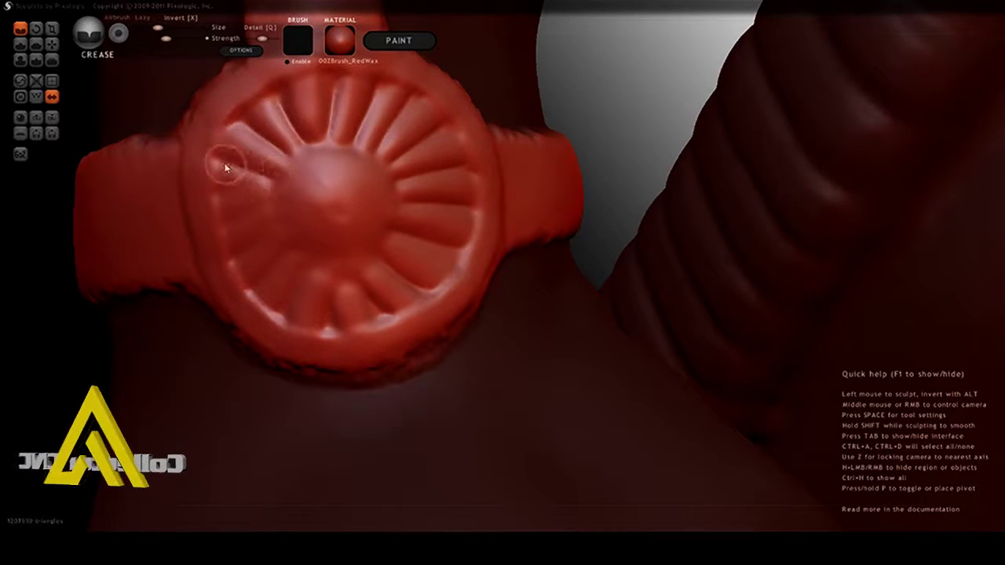
Zoom in face-on to the watch and crease a groove along its lower rim
{"action": "middle_click_drag", "start_coordinate": [251, 252], "coordinate": [285, 301]}
{"action": "middle_click_drag", "start_coordinate": [354, 293], "coordinate": [310, 146]}
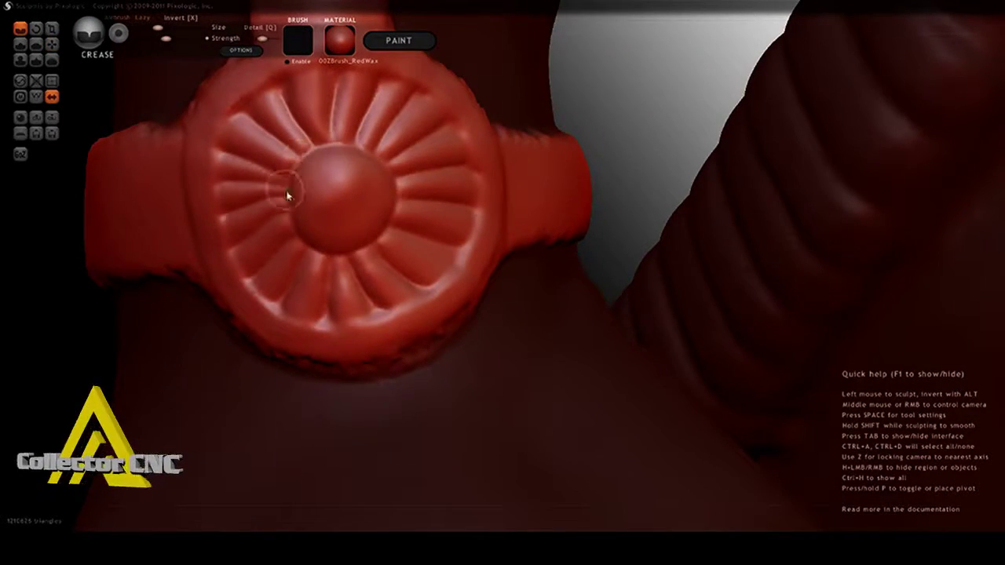
{"action": "middle_click_drag", "start_coordinate": [351, 152], "coordinate": [495, 139]}
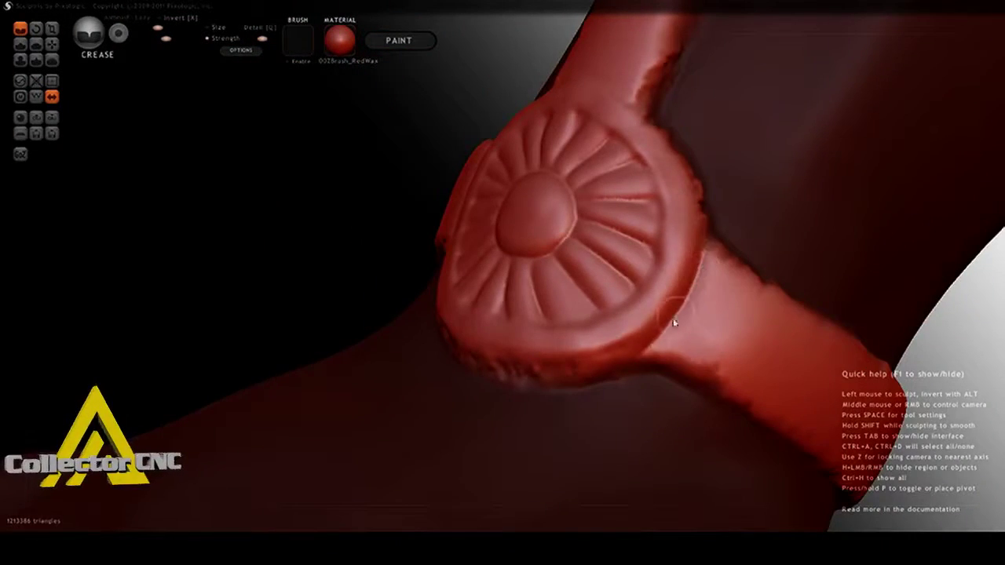
{"action": "middle_click_drag", "start_coordinate": [673, 322], "coordinate": [372, 343]}
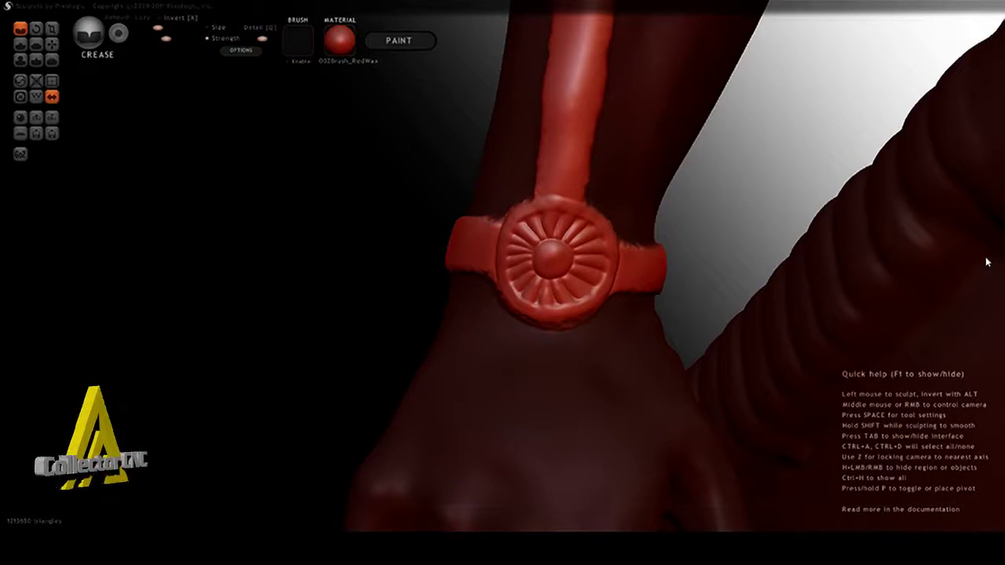
{"action": "scroll", "coordinate": [637, 113], "scroll_direction": "up", "scroll_amount": 5}
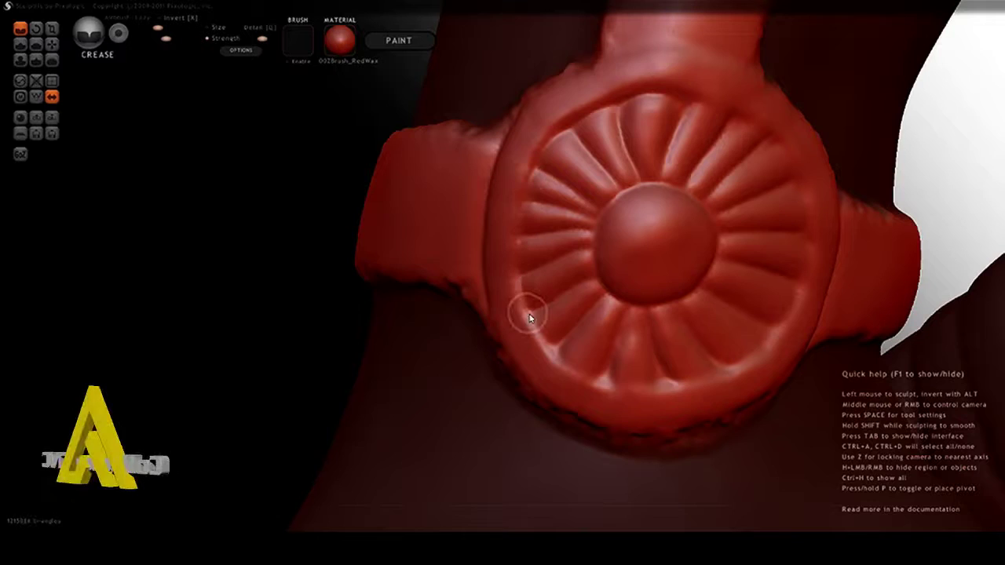
{"action": "left_click_drag", "start_coordinate": [529, 318], "coordinate": [790, 319]}
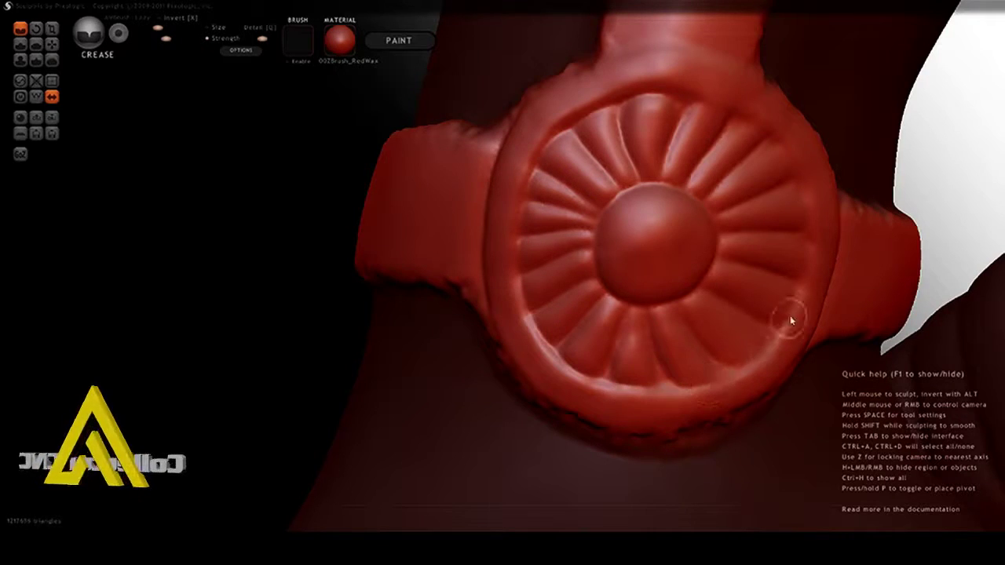
Turn to the other watch face and draw a groove ring around its central dome
{"action": "key", "text": "g"}
{"action": "middle_click_drag", "start_coordinate": [744, 123], "coordinate": [610, 235]}
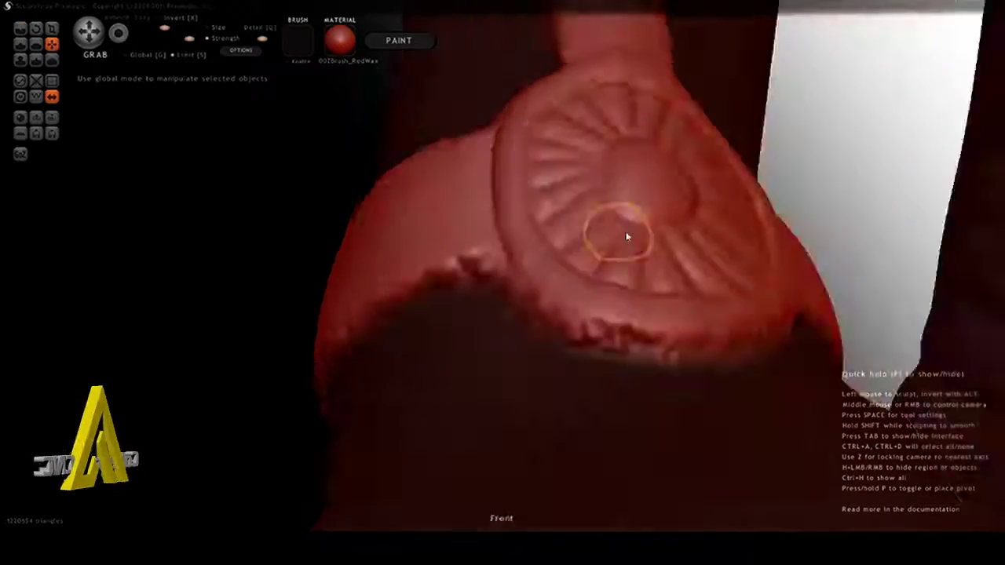
{"action": "scroll", "coordinate": [507, 128], "scroll_direction": "down", "scroll_amount": 5}
{"action": "left_click", "coordinate": [21, 44]}
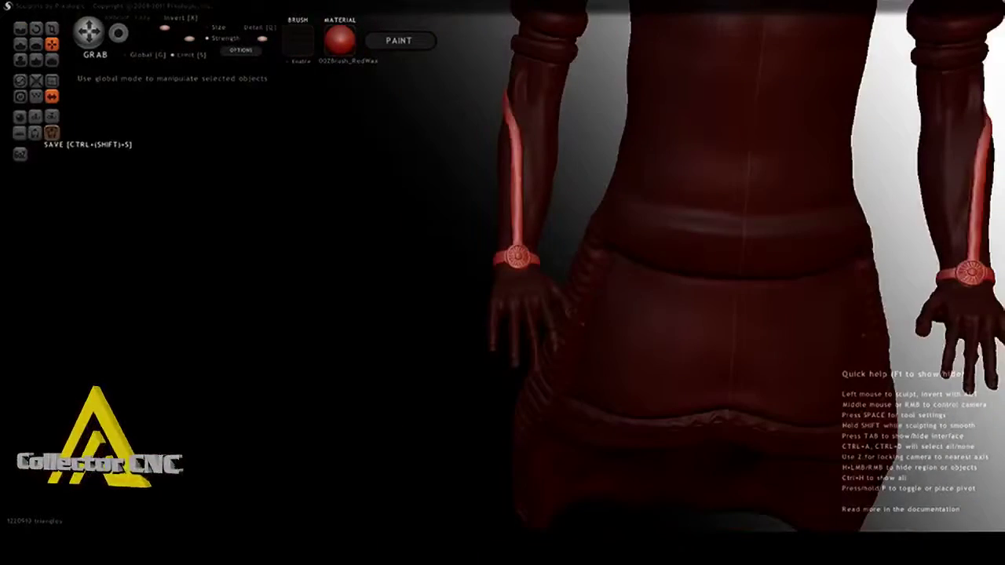
{"action": "middle_click_drag", "start_coordinate": [549, 236], "coordinate": [769, 351]}
{"action": "scroll", "coordinate": [769, 352], "scroll_direction": "up", "scroll_amount": 5}
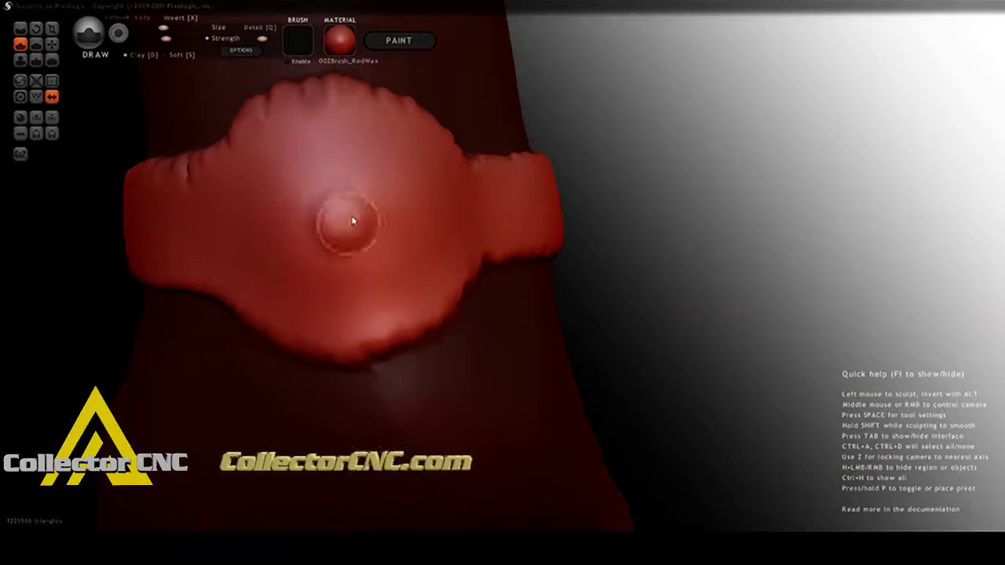
{"action": "left_click_drag", "start_coordinate": [265, 150], "coordinate": [468, 179]}
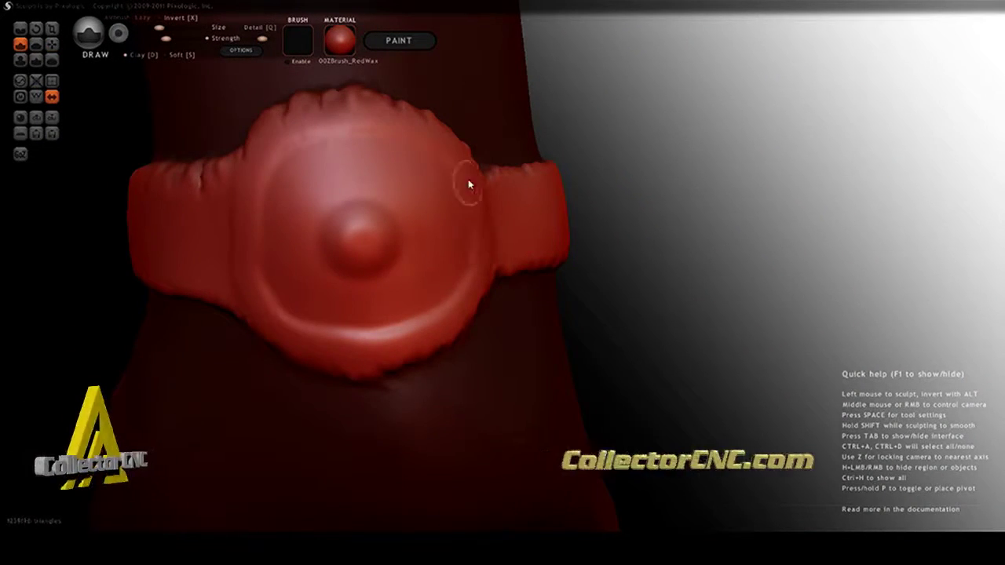
{"action": "left_click_drag", "start_coordinate": [400, 347], "coordinate": [400, 128]}
{"action": "mouse_move", "coordinate": [400, 128]}
{"action": "middle_mouse_down"}
{"action": "mouse_move", "coordinate": [291, 300]}
{"action": "mouse_move", "coordinate": [314, 303]}
{"action": "middle_mouse_up"}
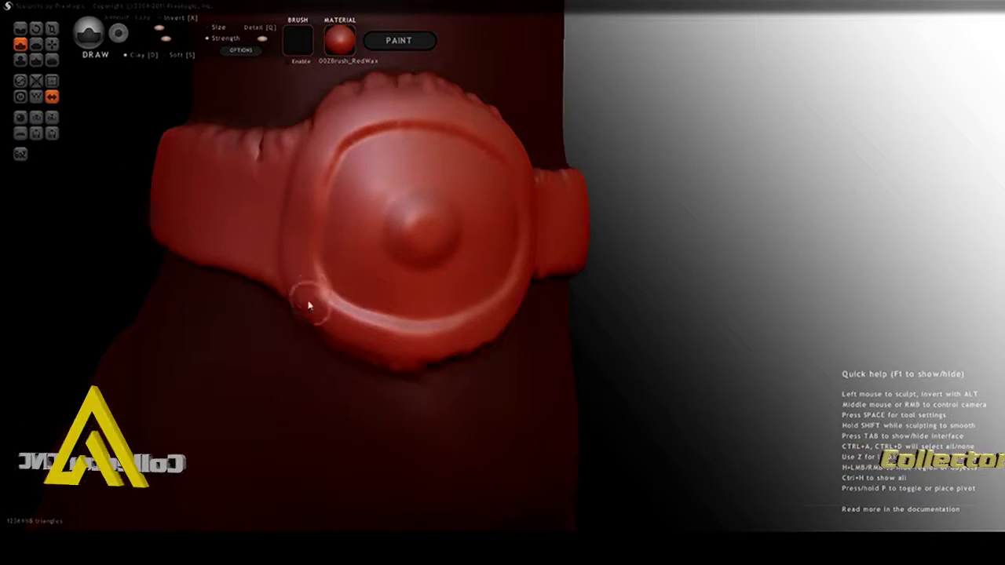
{"action": "left_click_drag", "start_coordinate": [321, 141], "coordinate": [324, 224]}
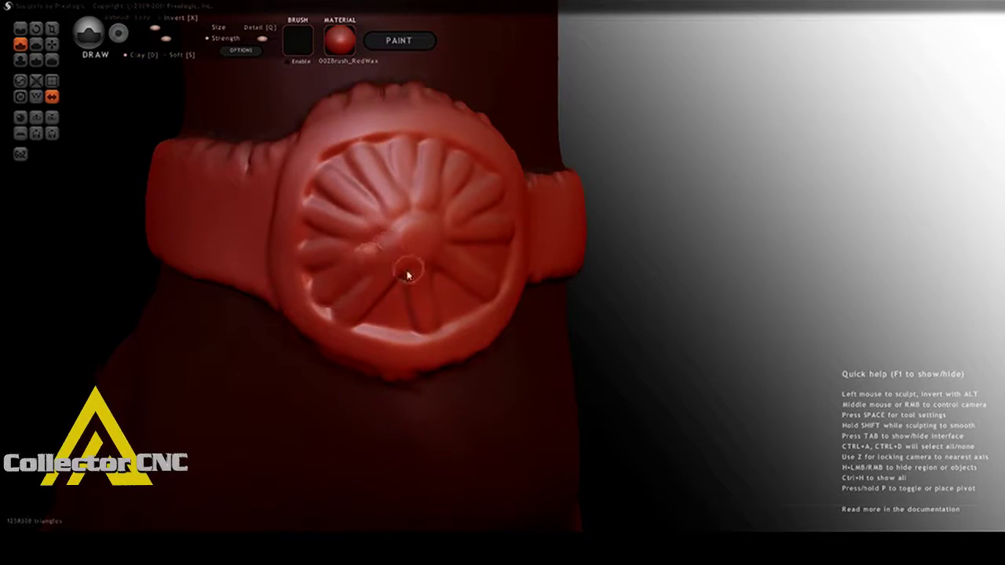
Sculpt radial ribs around the dial centre and build up the raised dome
{"action": "middle_click_drag", "start_coordinate": [407, 275], "coordinate": [384, 199]}
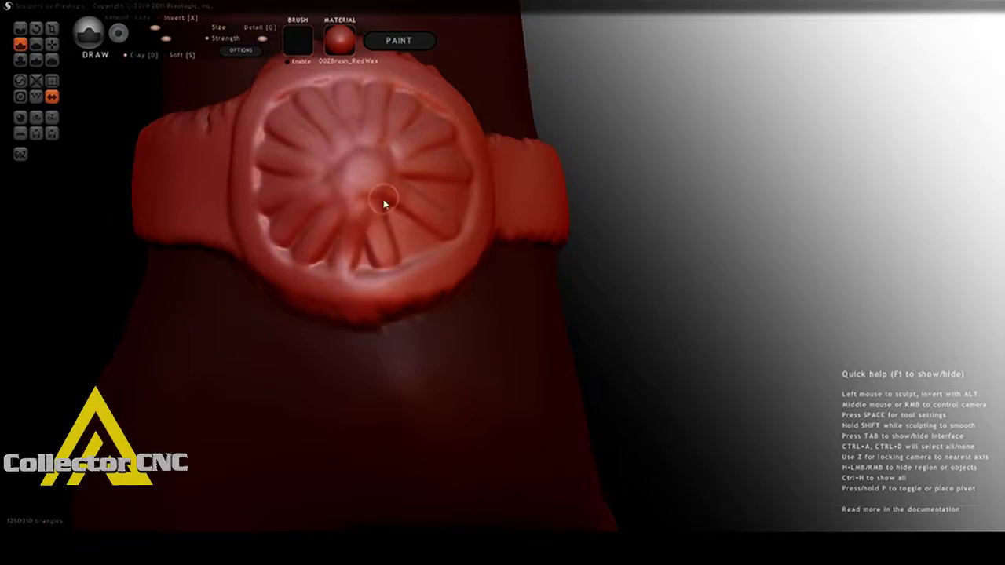
{"action": "left_click_drag", "start_coordinate": [384, 200], "coordinate": [408, 227]}
{"action": "middle_click_drag", "start_coordinate": [314, 264], "coordinate": [348, 168]}
{"action": "left_click_drag", "start_coordinate": [348, 168], "coordinate": [399, 176]}
Carve crease lines between the dial ribs and sharpen the ribs on the lower dial
{"action": "key", "text": "c"}
{"action": "middle_click_drag", "start_coordinate": [398, 177], "coordinate": [357, 126]}
{"action": "left_click_drag", "start_coordinate": [357, 126], "coordinate": [359, 181]}
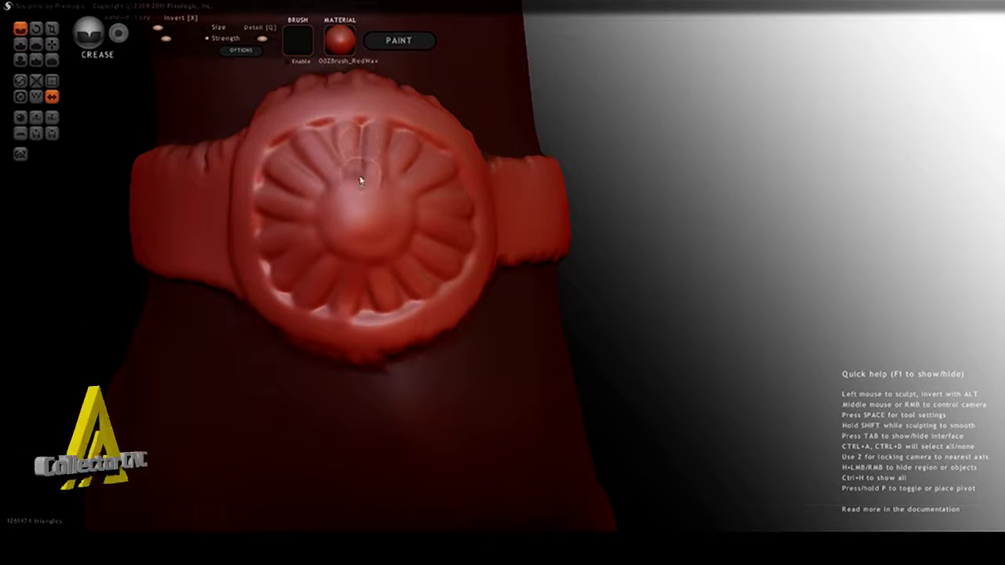
{"action": "middle_click_drag", "start_coordinate": [308, 172], "coordinate": [344, 224]}
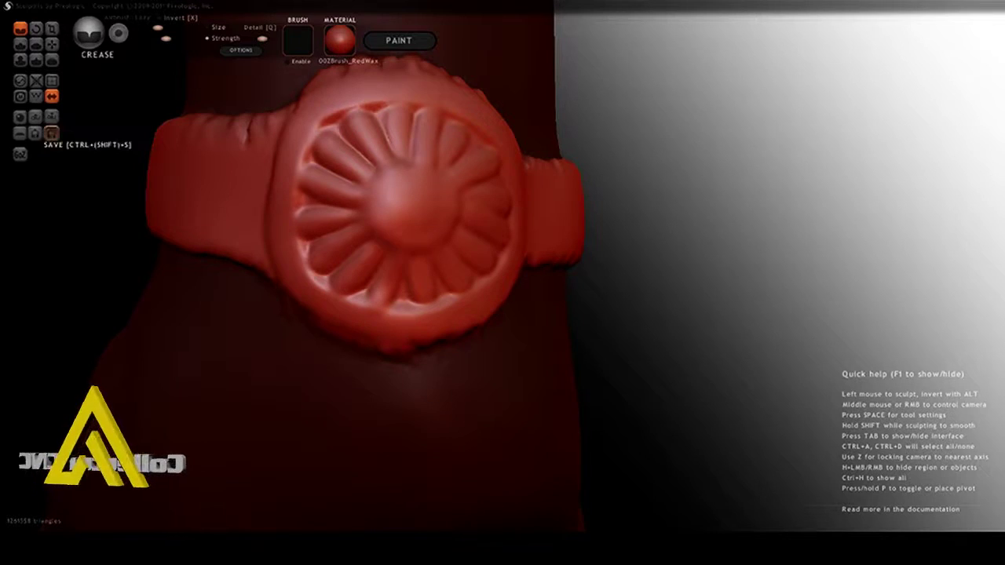
{"action": "middle_click_drag", "start_coordinate": [436, 259], "coordinate": [349, 310]}
{"action": "left_click_drag", "start_coordinate": [349, 310], "coordinate": [402, 313]}
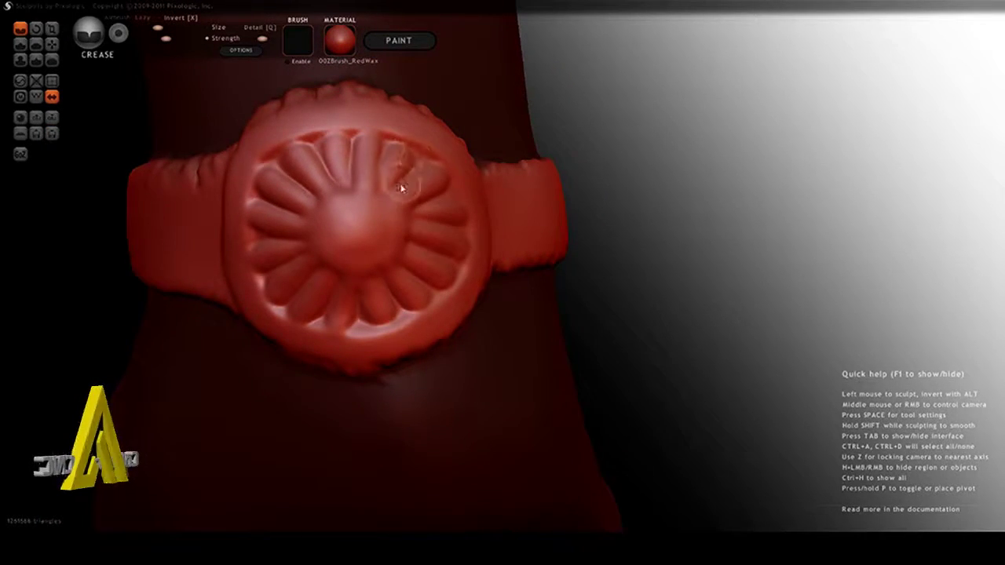
{"action": "mouse_move", "coordinate": [354, 281]}
{"action": "middle_mouse_down"}
{"action": "mouse_move", "coordinate": [399, 197]}
{"action": "mouse_move", "coordinate": [538, 152]}
{"action": "mouse_move", "coordinate": [341, 258]}
{"action": "mouse_move", "coordinate": [488, 152]}
{"action": "middle_mouse_up"}
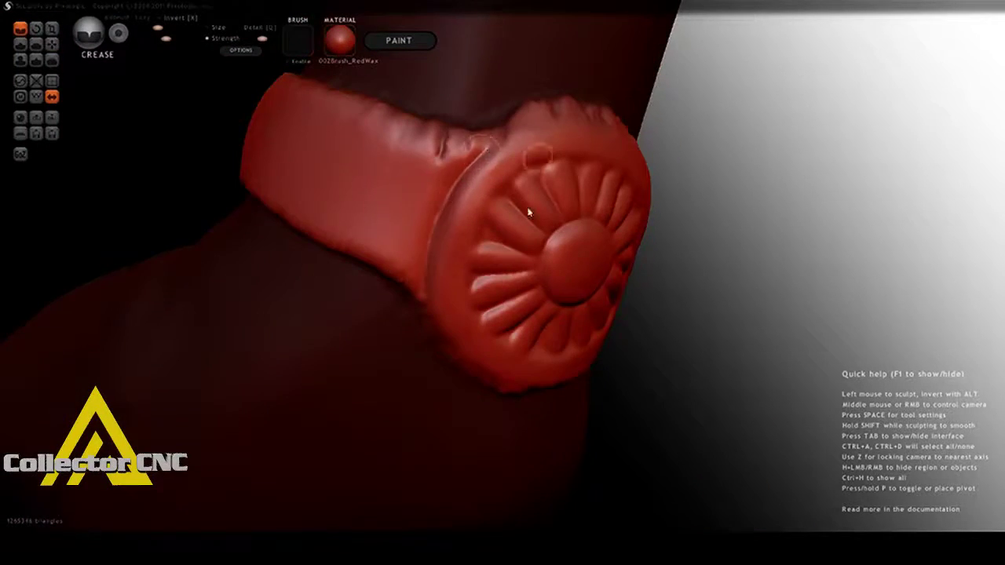
{"action": "middle_click_drag", "start_coordinate": [529, 212], "coordinate": [461, 276]}
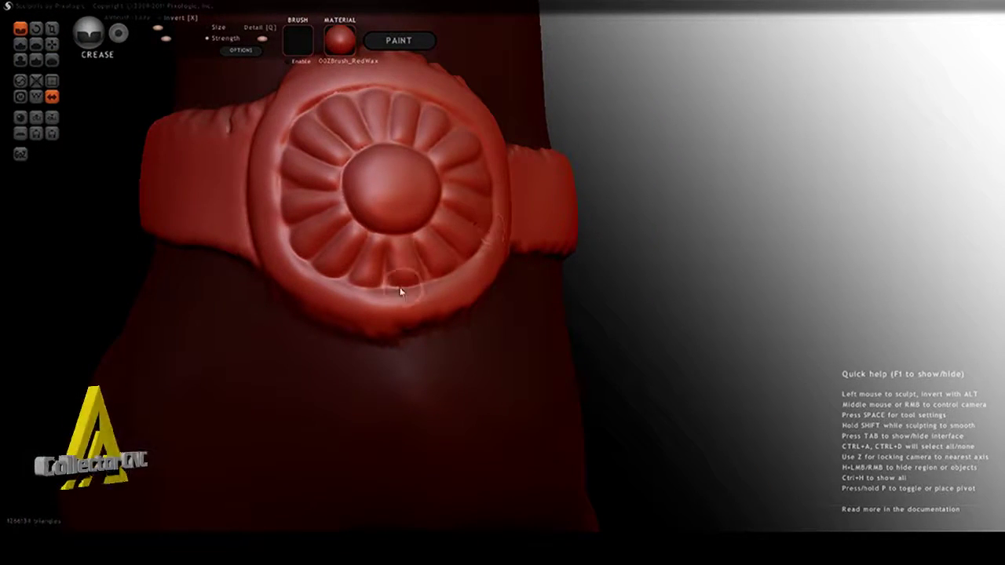
Orbit and zoom around the finished watch to inspect it close-up
{"action": "key", "text": "g"}
{"action": "middle_click_drag", "start_coordinate": [363, 93], "coordinate": [359, 314]}
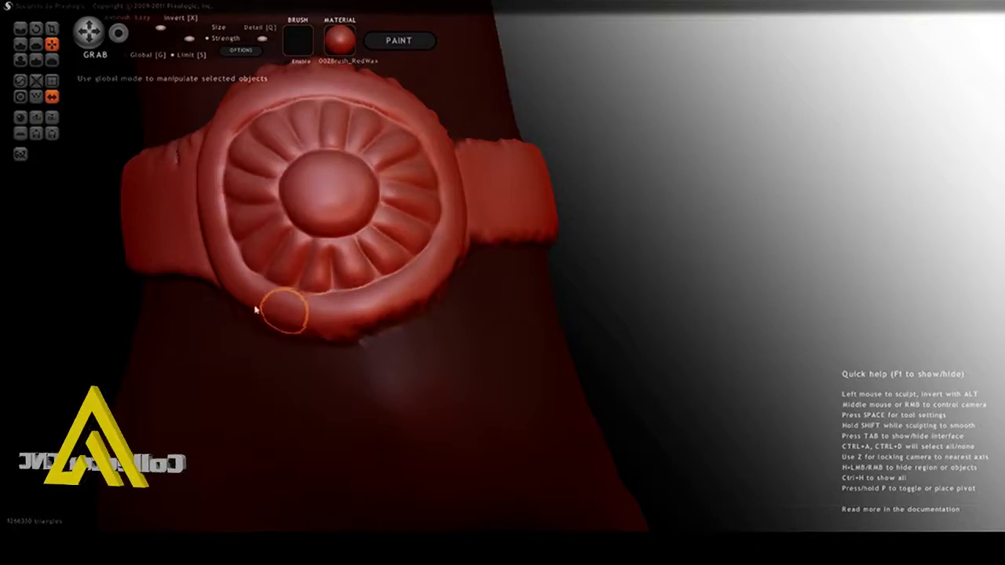
{"action": "middle_click_drag", "start_coordinate": [285, 307], "coordinate": [307, 251]}
{"action": "scroll", "coordinate": [307, 251], "scroll_direction": "down", "scroll_amount": 10}
{"action": "scroll", "coordinate": [591, 315], "scroll_direction": "up", "scroll_amount": 3}
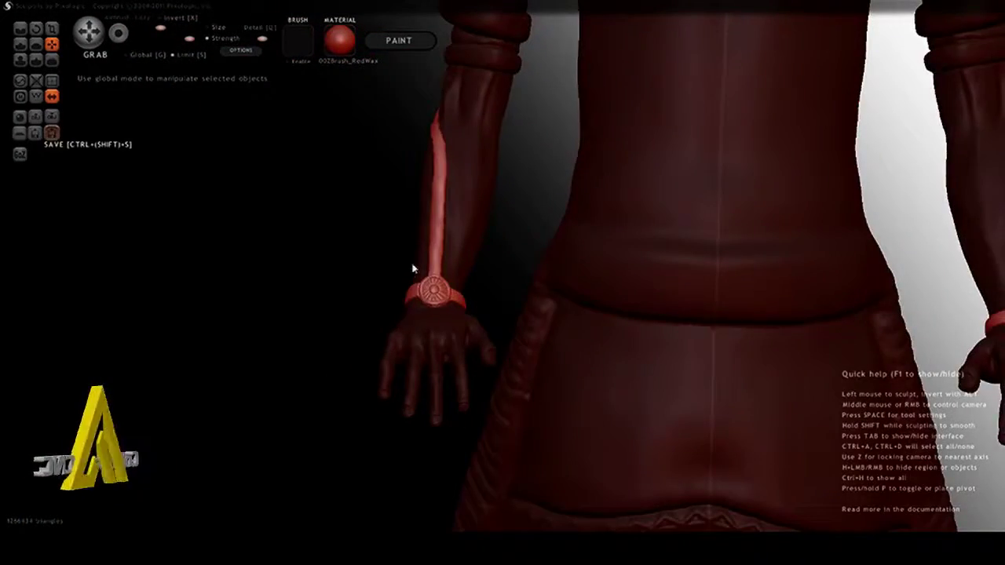
{"action": "scroll", "coordinate": [413, 269], "scroll_direction": "up", "scroll_amount": 5}
{"action": "key", "text": "c"}
{"action": "mouse_move", "coordinate": [348, 321]}
{"action": "middle_mouse_down"}
{"action": "mouse_move", "coordinate": [303, 291]}
{"action": "mouse_move", "coordinate": [649, 326]}
{"action": "mouse_move", "coordinate": [541, 291]}
{"action": "mouse_move", "coordinate": [425, 311]}
{"action": "mouse_move", "coordinate": [678, 296]}
{"action": "mouse_move", "coordinate": [392, 303]}
{"action": "middle_mouse_up"}
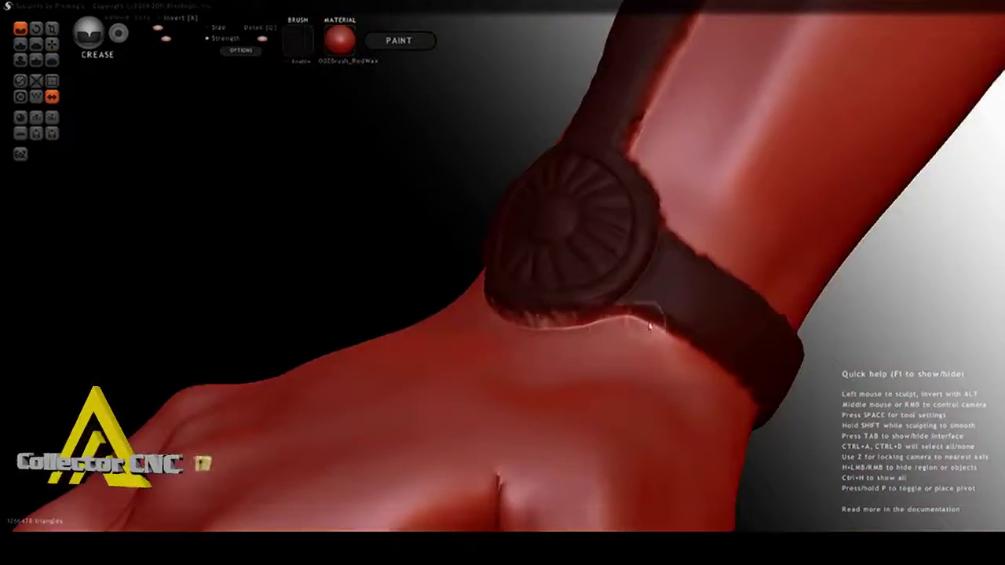
{"action": "scroll", "coordinate": [663, 324], "scroll_direction": "down", "scroll_amount": 10}
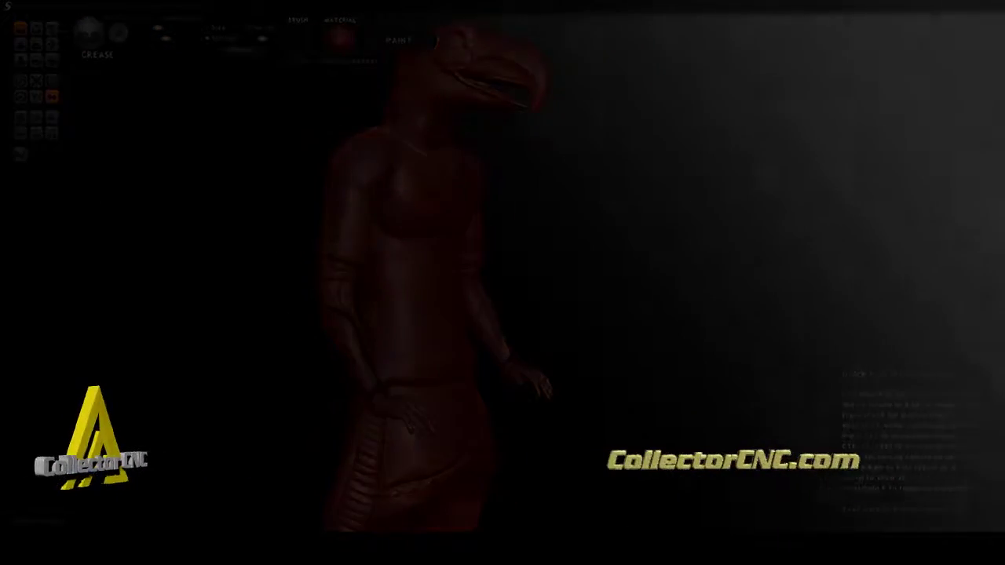